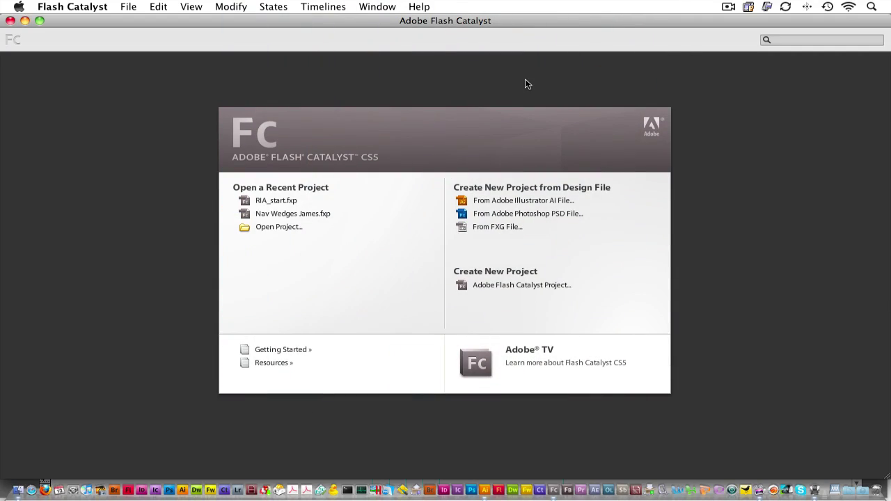
# In Illustrator's Layers panel, preview the CHAPTER II, III and IV text layers one at a time.
pyautogui.click(484, 491)
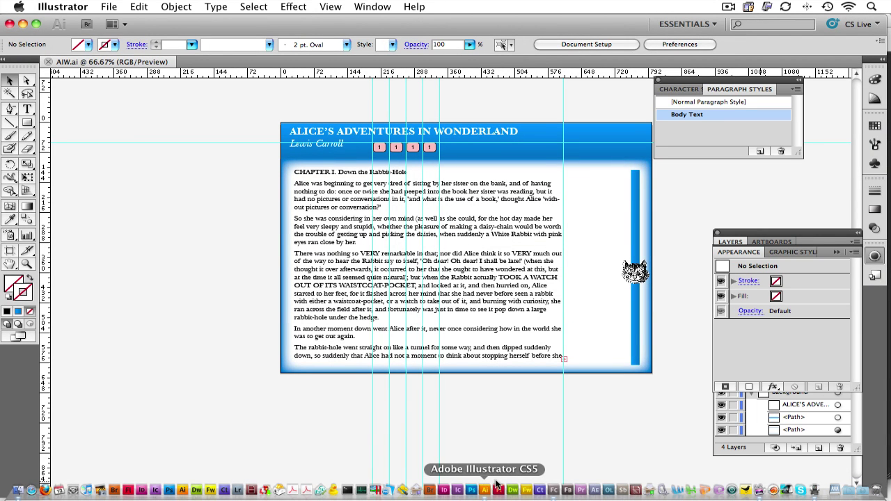
pyautogui.click(751, 450)
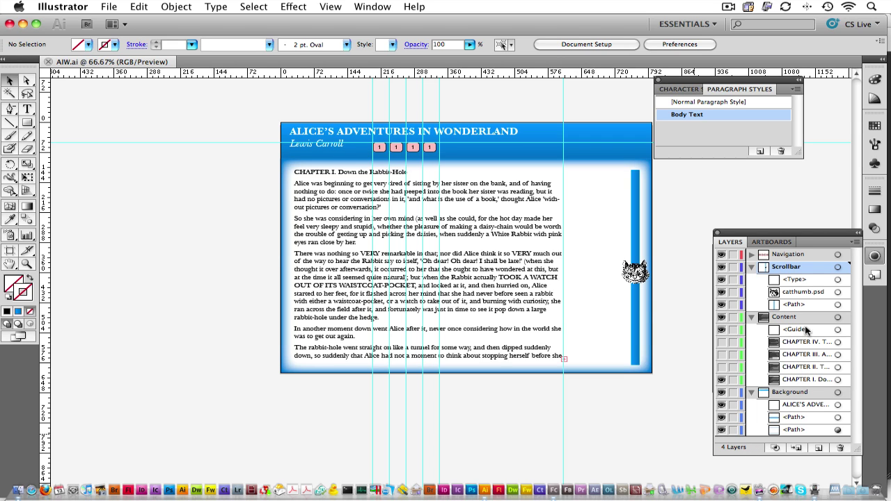
pyautogui.click(721, 380)
pyautogui.click(721, 367)
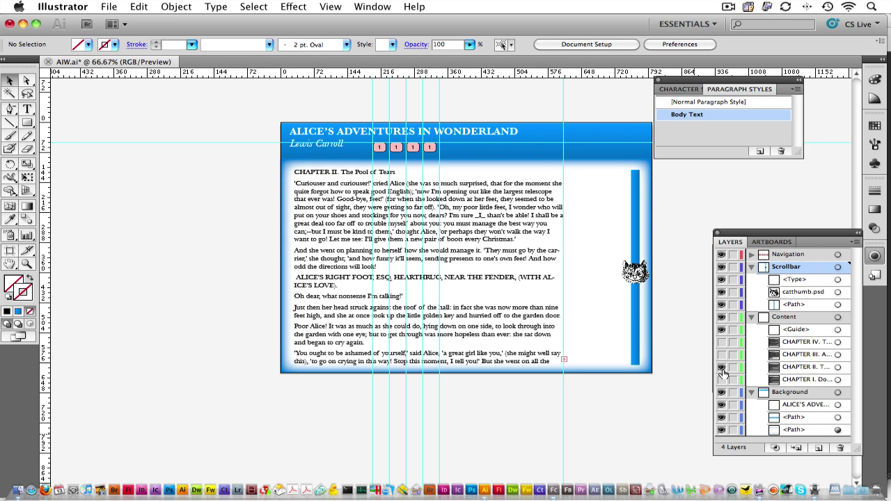
pyautogui.click(721, 367)
pyautogui.click(722, 354)
pyautogui.click(722, 355)
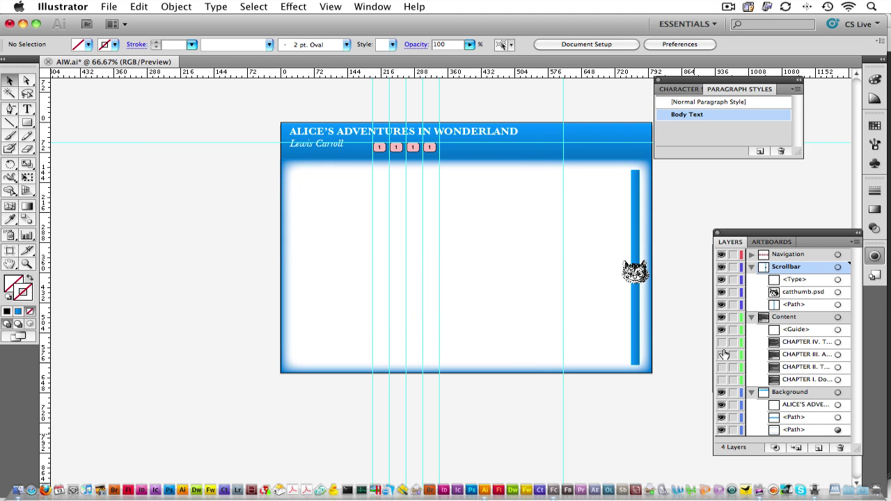
pyautogui.click(721, 342)
pyautogui.click(721, 342)
# Show CHAPTER I again, save AIW.ai, and return to Flash Catalyst.
pyautogui.click(722, 379)
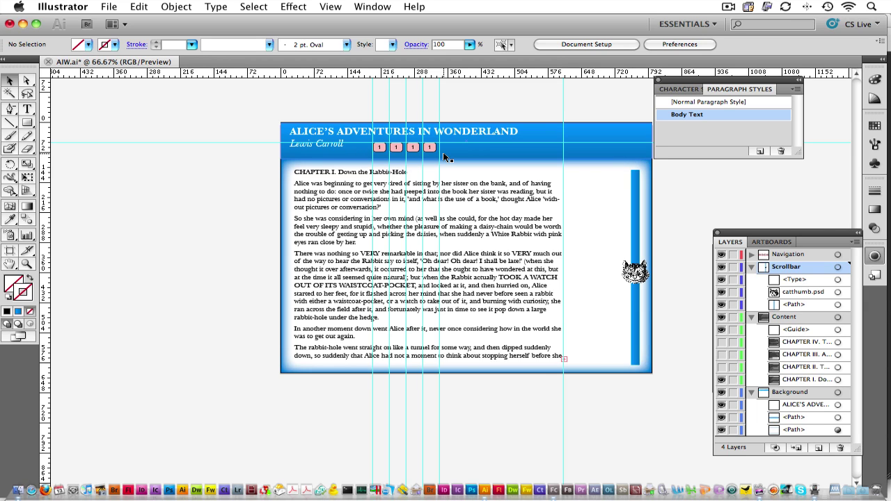
pyautogui.press('super+s')
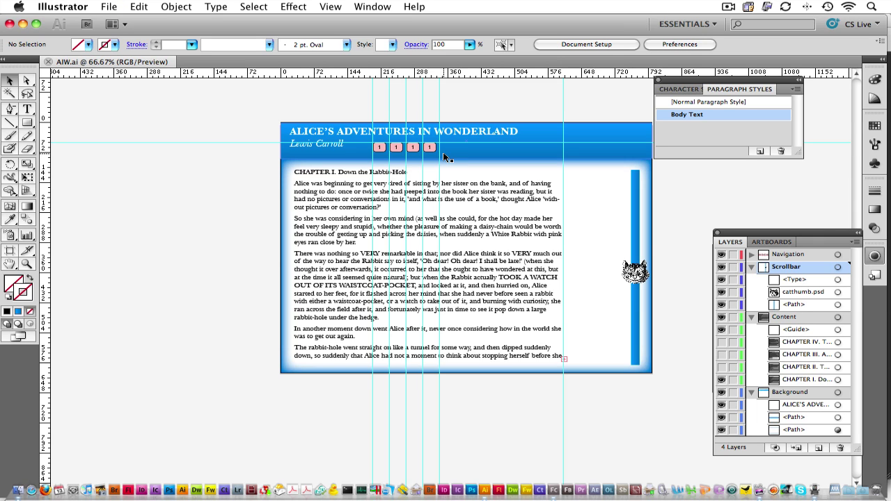
pyautogui.press('super+Tab')
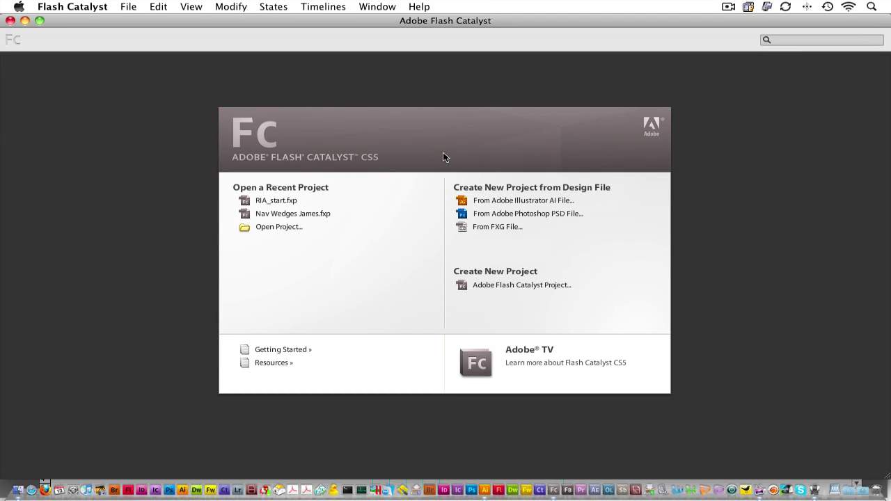
# Start a new project from AIW.ai in the Flash Catalyst sample folder.
pyautogui.click(499, 201)
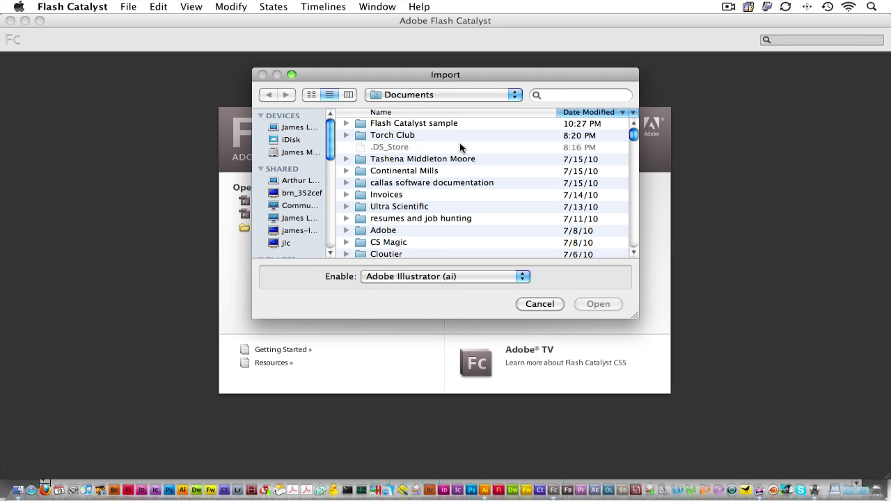
pyautogui.doubleClick(416, 123)
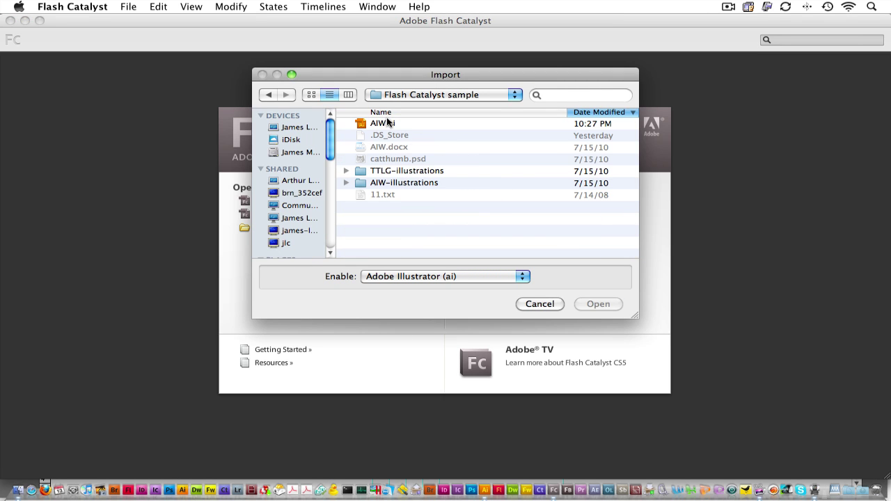
pyautogui.click(392, 123)
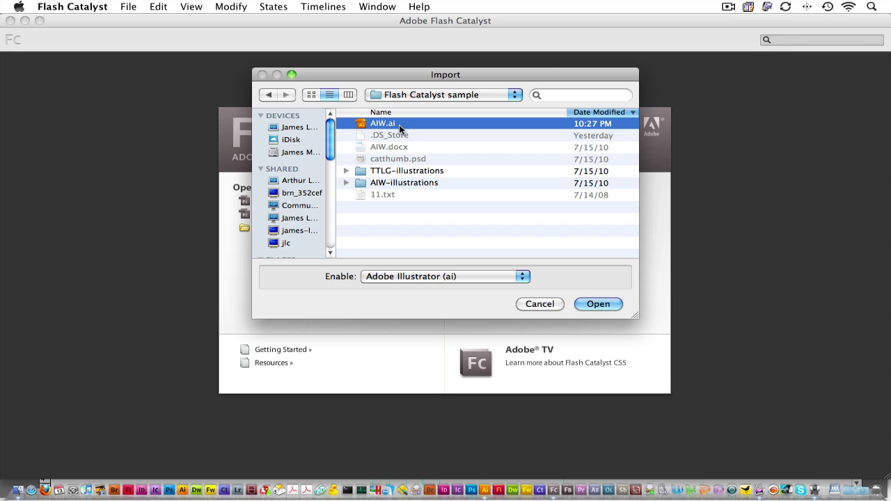
pyautogui.click(598, 305)
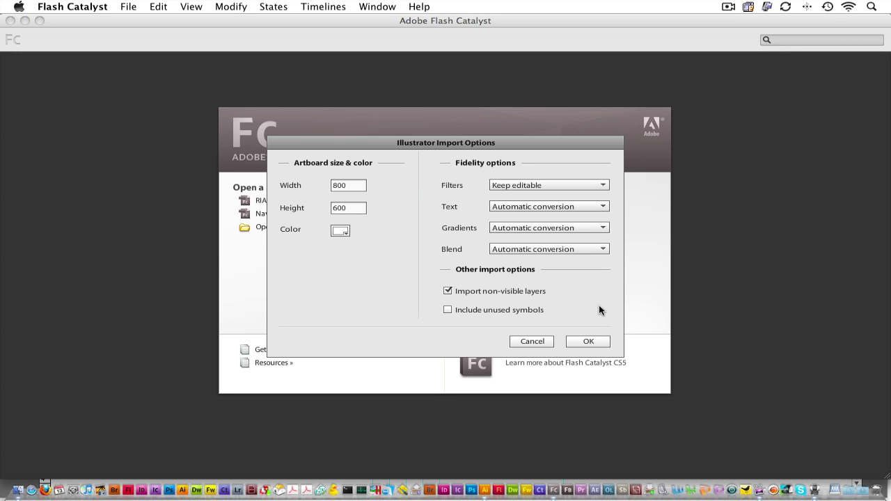
# Accept the 800 × 600 import options for AIW.ai and fit the artboard in view.
pyautogui.click(589, 341)
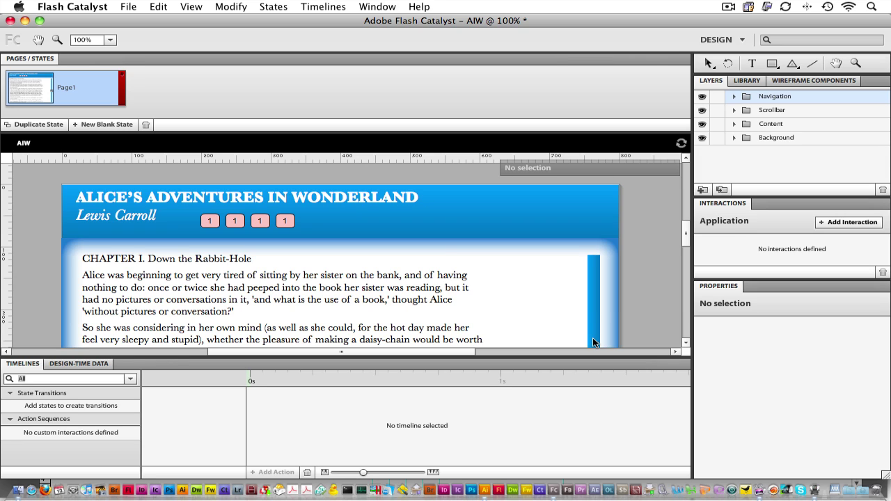
pyautogui.press('super+0')
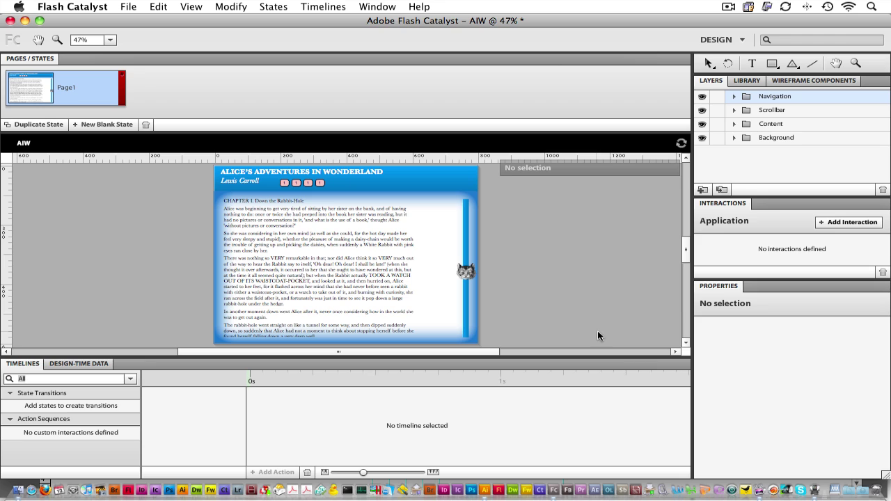
# Resize the blue header rectangle to X -20, Y -20, W 840, H 106.
pyautogui.click(476, 179)
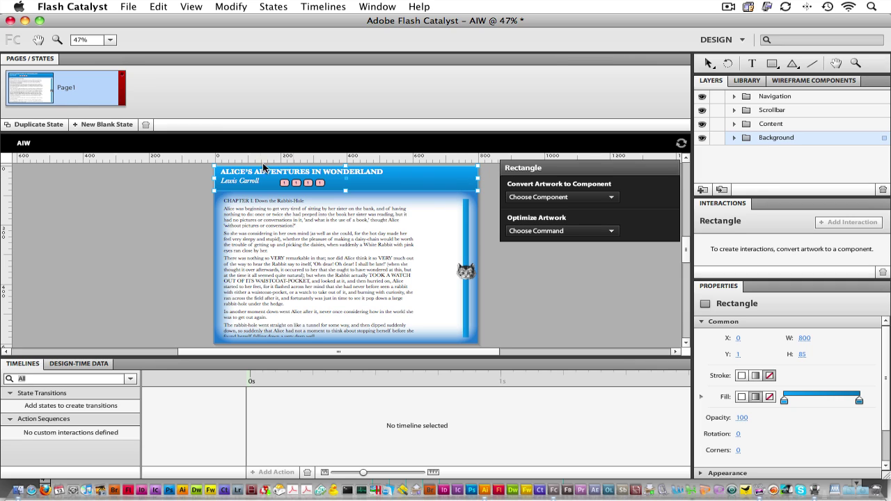
pyautogui.moveTo(214, 166); pyautogui.dragTo(208, 162)
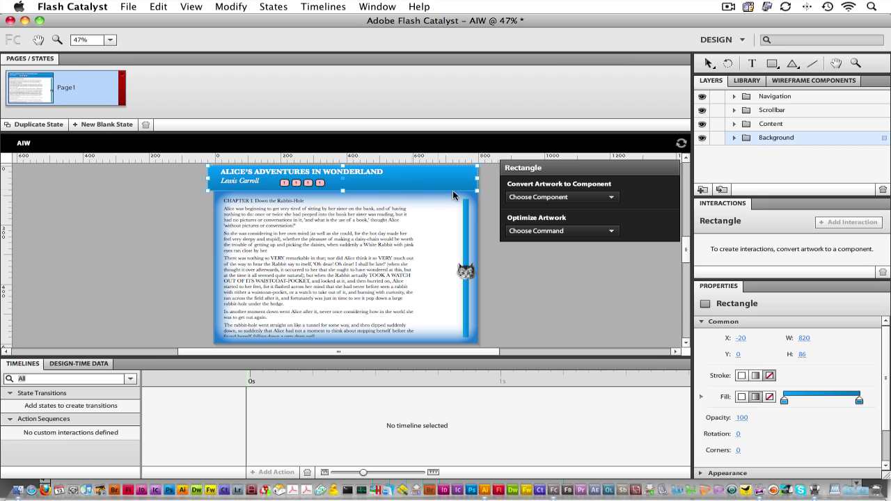
pyautogui.moveTo(477, 179); pyautogui.dragTo(484, 180)
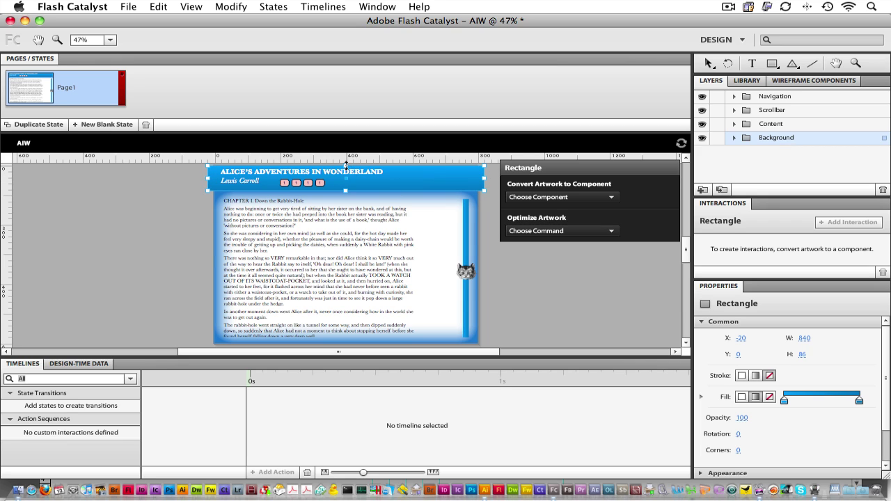
pyautogui.scroll(1, 346, 166)
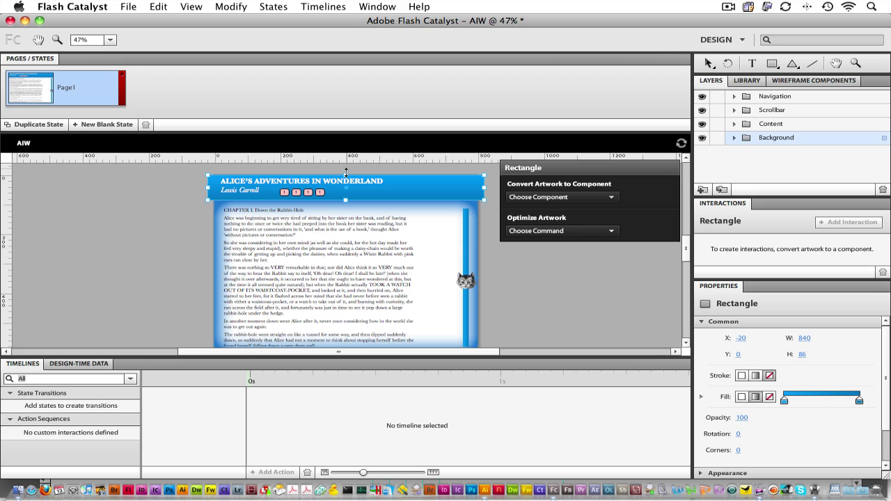
pyautogui.moveTo(348, 172); pyautogui.dragTo(348, 169)
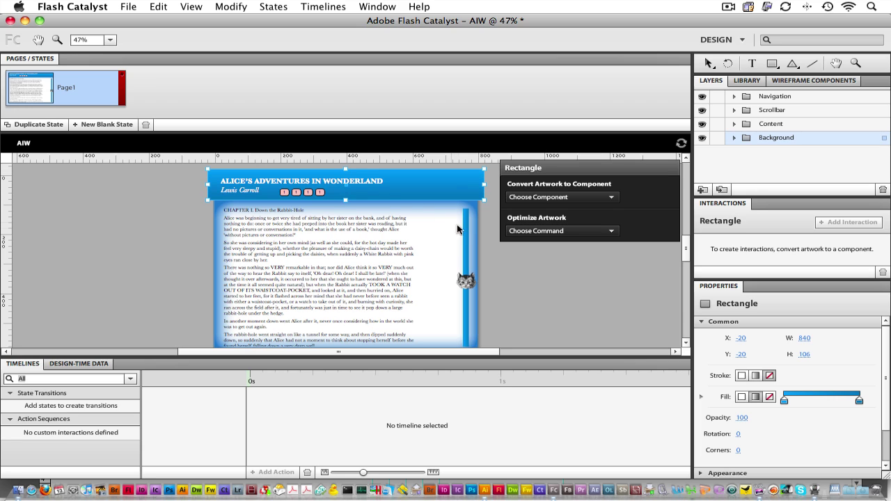
pyautogui.click(527, 291)
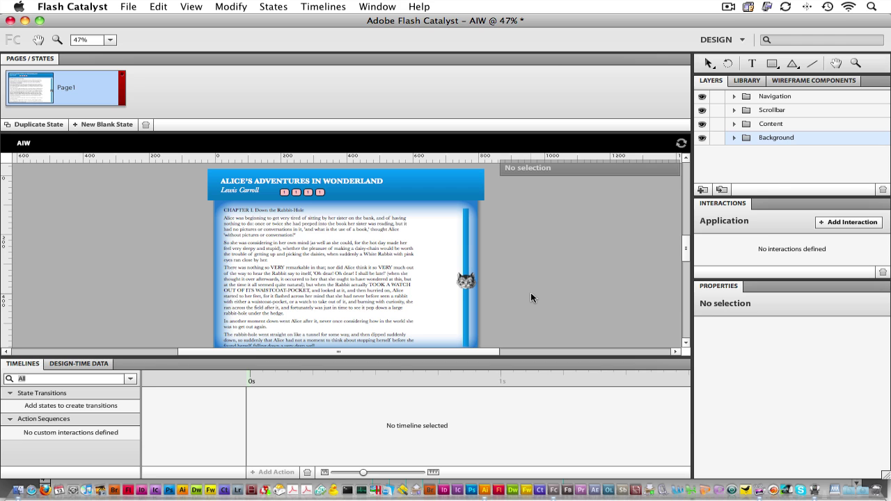
pyautogui.scroll(-2, 531, 292)
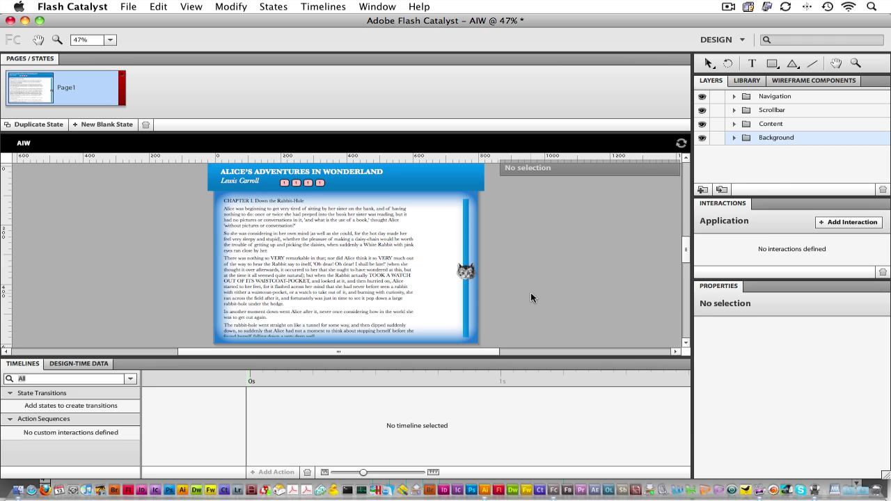
# Convert catthumb.psd and the blue Rectangle into a Vertical Scrollbar component.
pyautogui.click(468, 263)
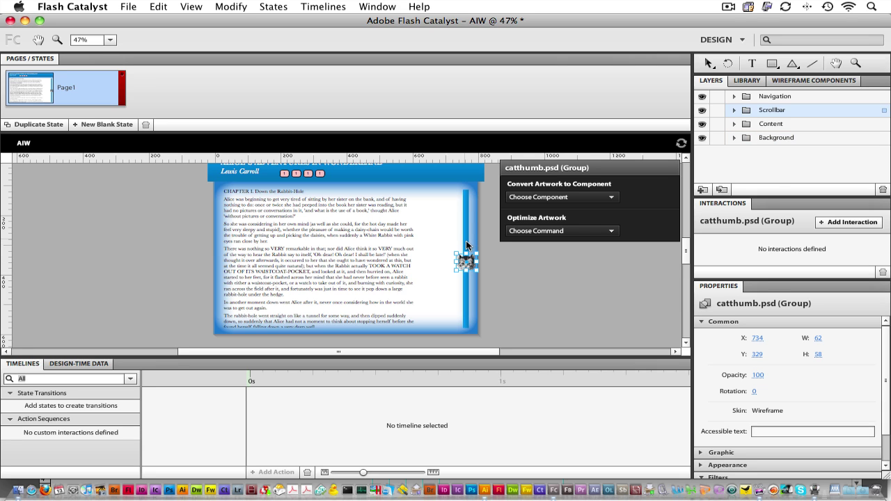
pyautogui.keyDown('shift'); pyautogui.click(466, 245); pyautogui.keyUp('shift')
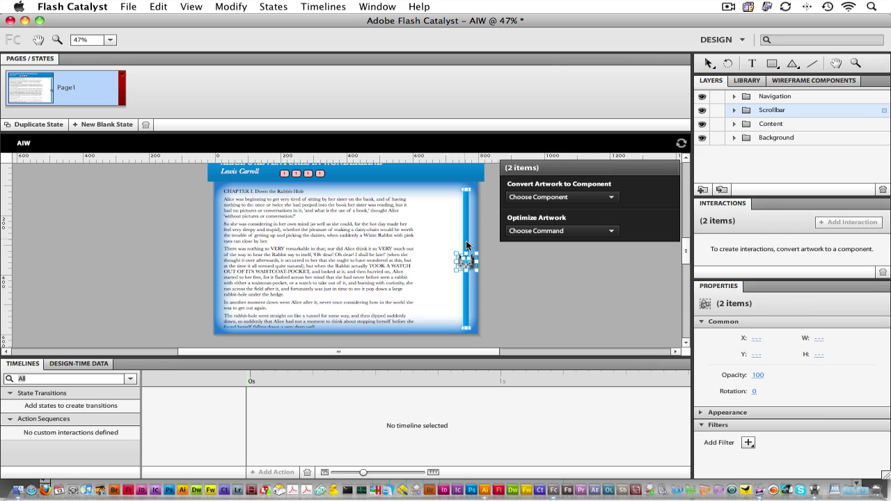
pyautogui.click(734, 110)
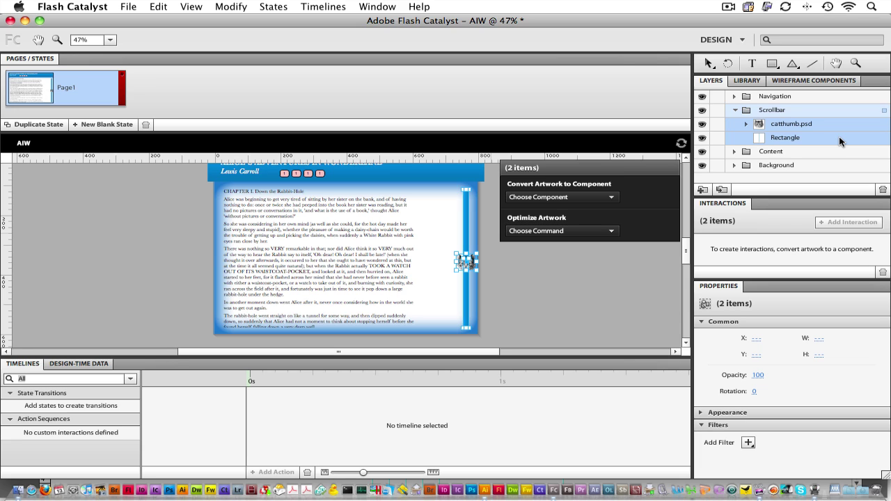
pyautogui.click(612, 197)
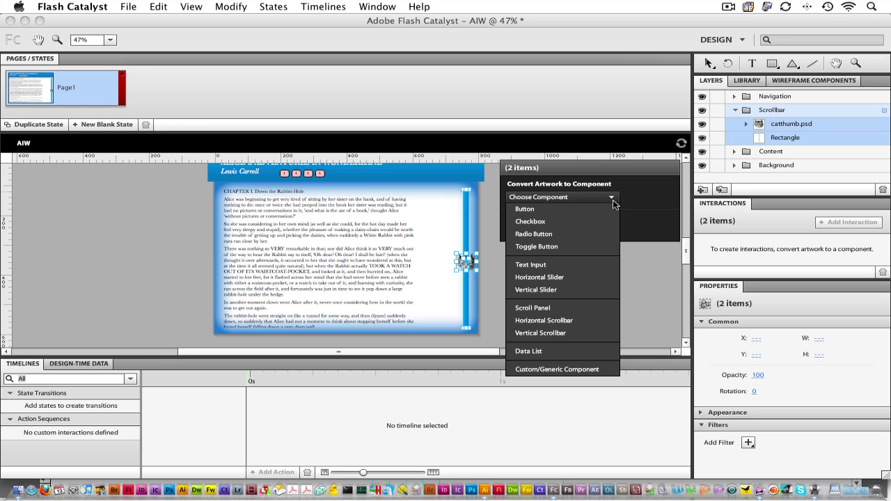
pyautogui.click(595, 333)
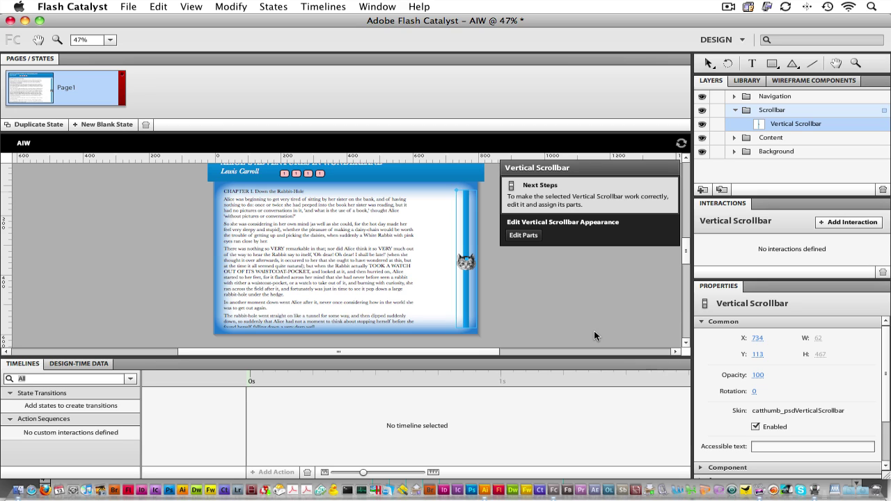
# Inside the scrollbar, assign catthumb.psd as the Thumb and the blue Rectangle as the Track.
pyautogui.click(532, 235)
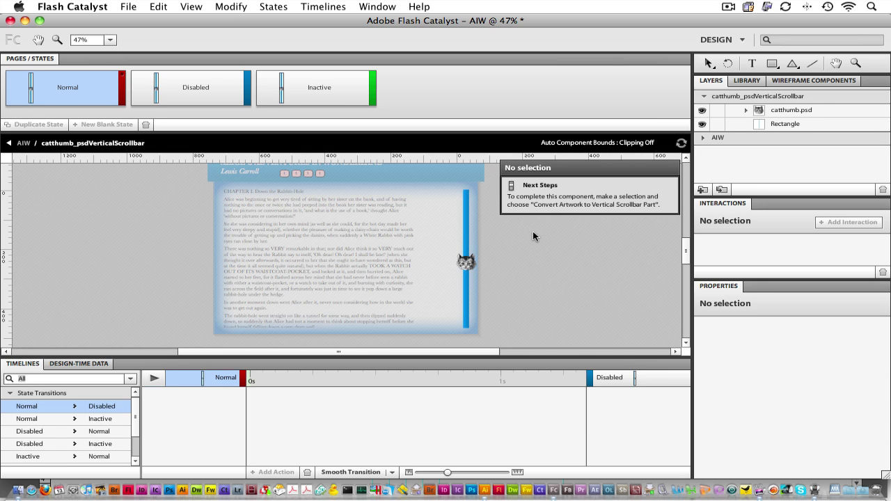
pyautogui.click(468, 263)
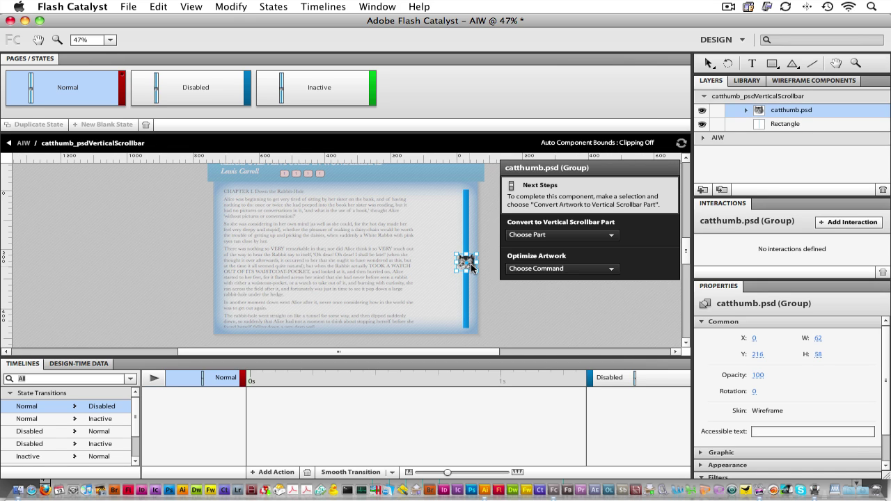
pyautogui.click(543, 237)
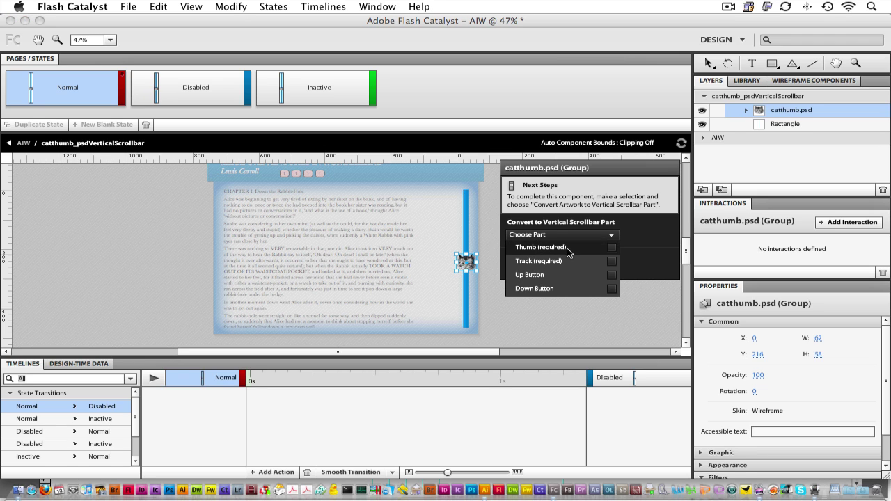
pyautogui.click(566, 248)
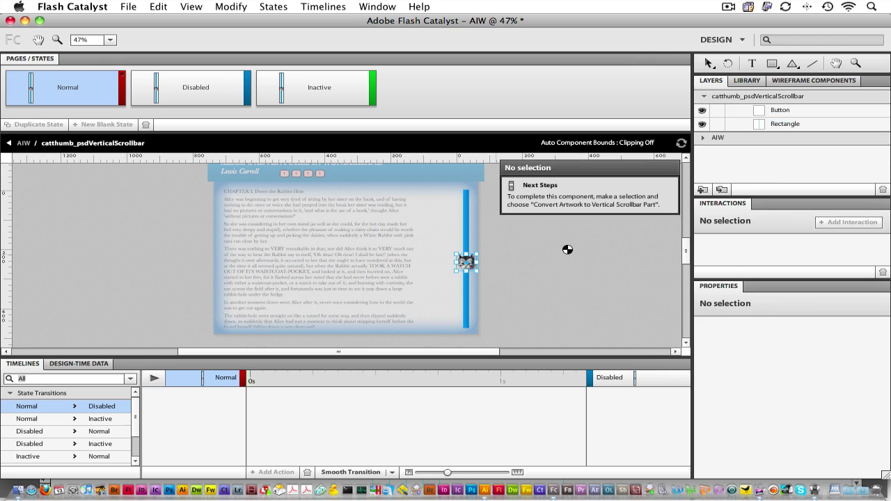
pyautogui.click(468, 227)
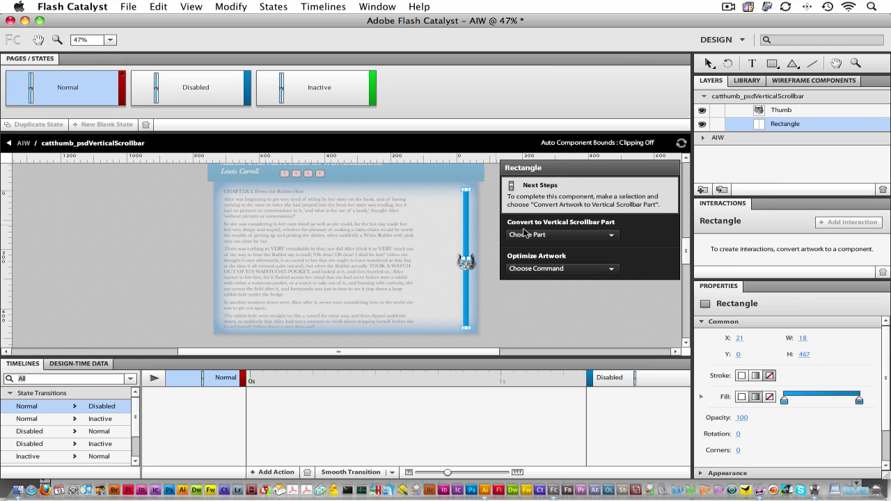
pyautogui.click(553, 235)
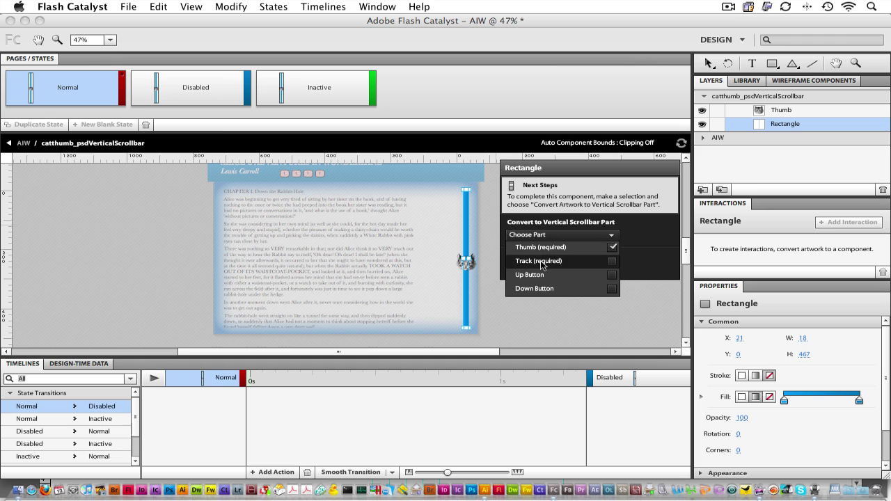
pyautogui.click(540, 260)
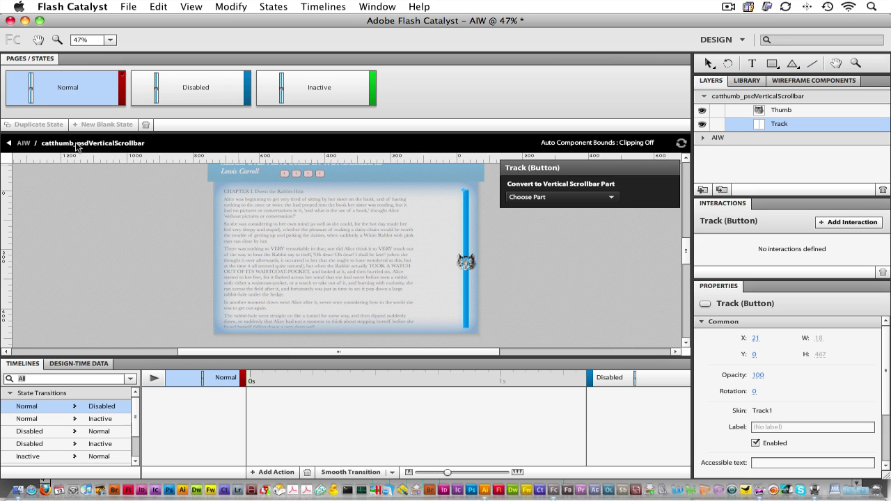
# Back on the main page, convert the Chapter I text plus scrollbar into a Scroll Panel.
pyautogui.click(23, 144)
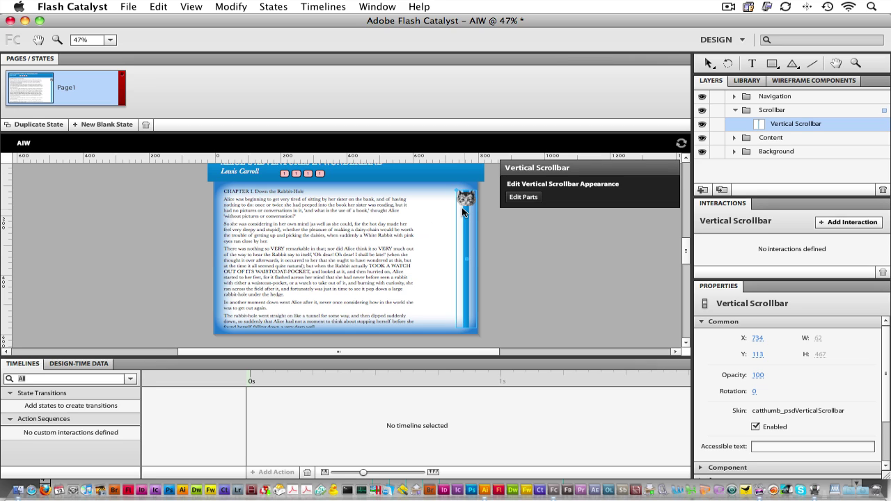
pyautogui.keyDown('shift'); pyautogui.click(346, 211); pyautogui.keyUp('shift')
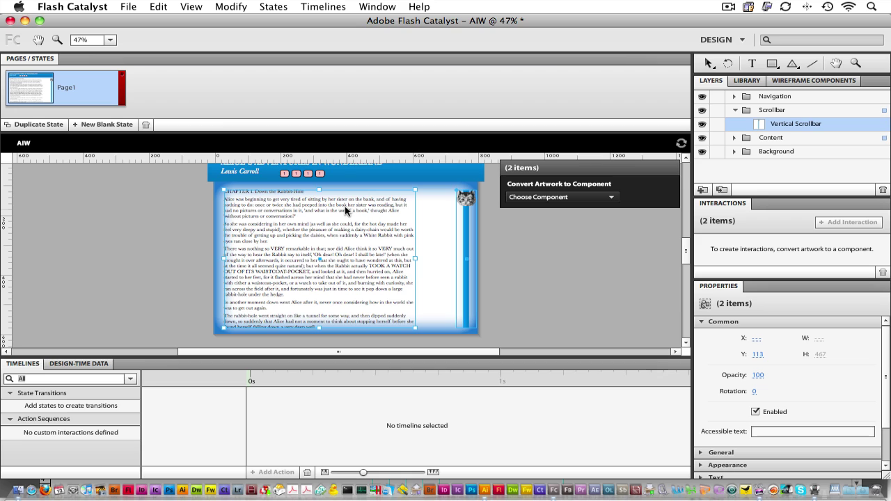
pyautogui.click(531, 198)
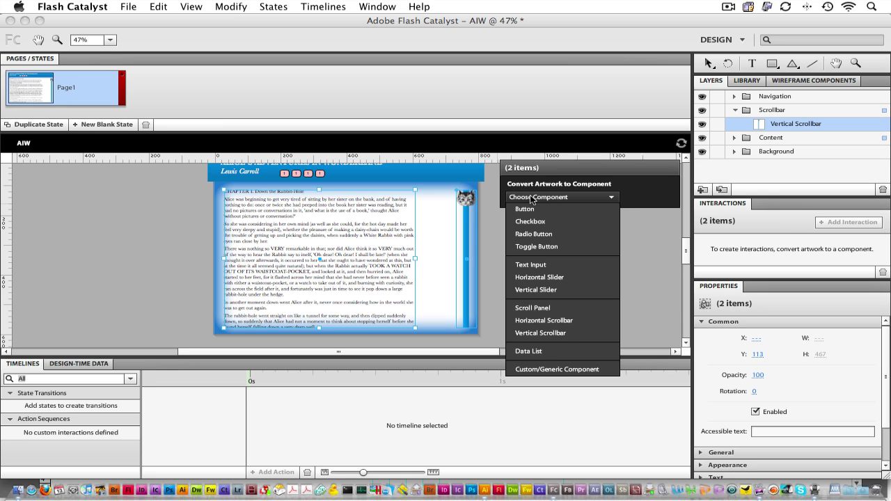
pyautogui.click(545, 309)
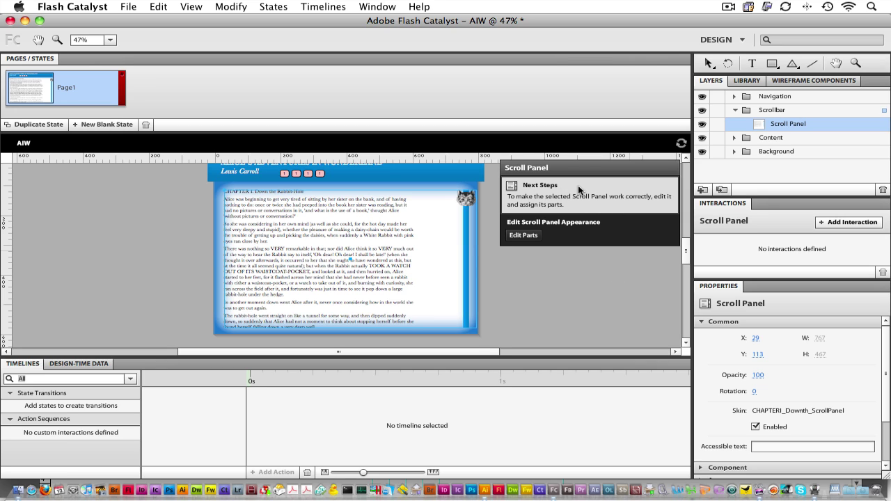
# Assign the Chapter I text as the scroll panel's Scrolling Content part.
pyautogui.click(523, 236)
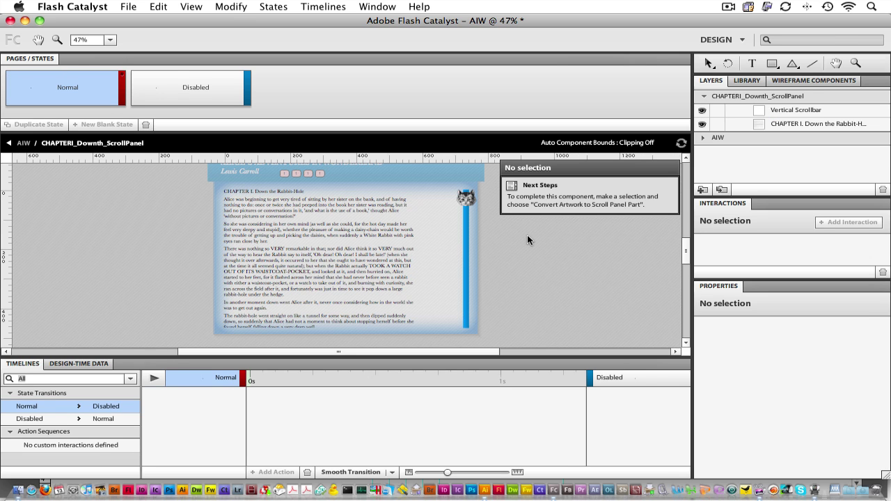
pyautogui.click(374, 225)
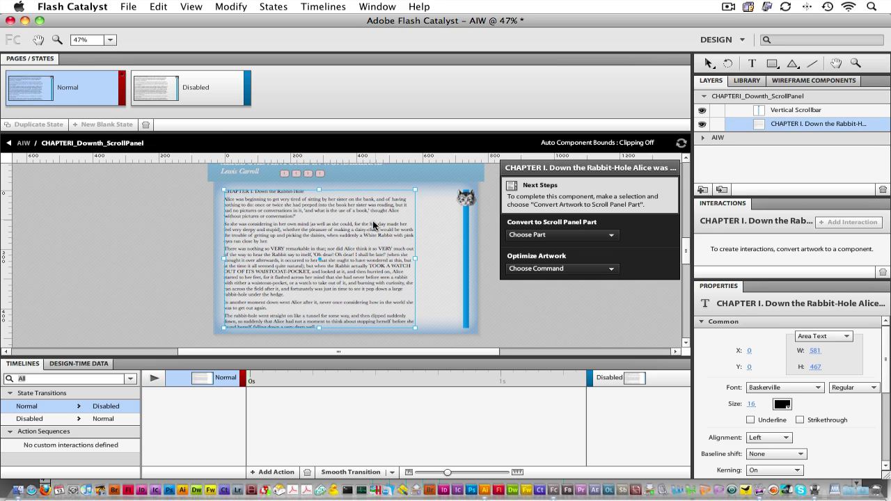
pyautogui.click(538, 236)
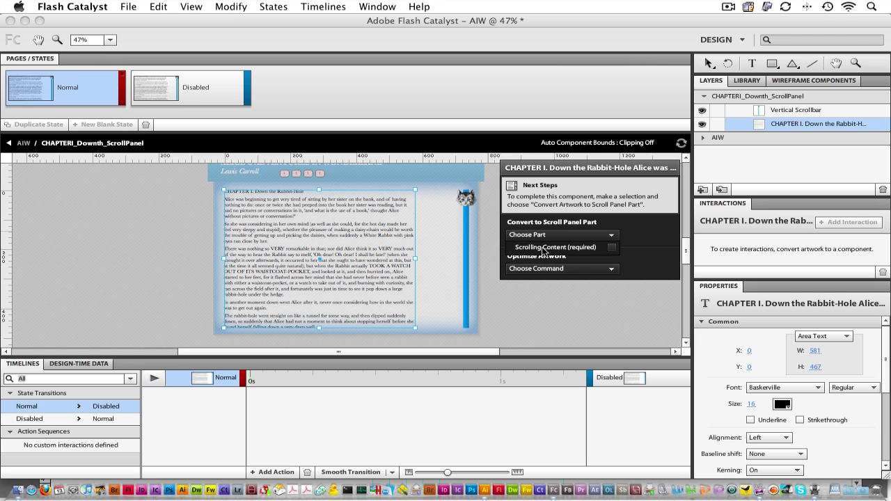
pyautogui.click(543, 248)
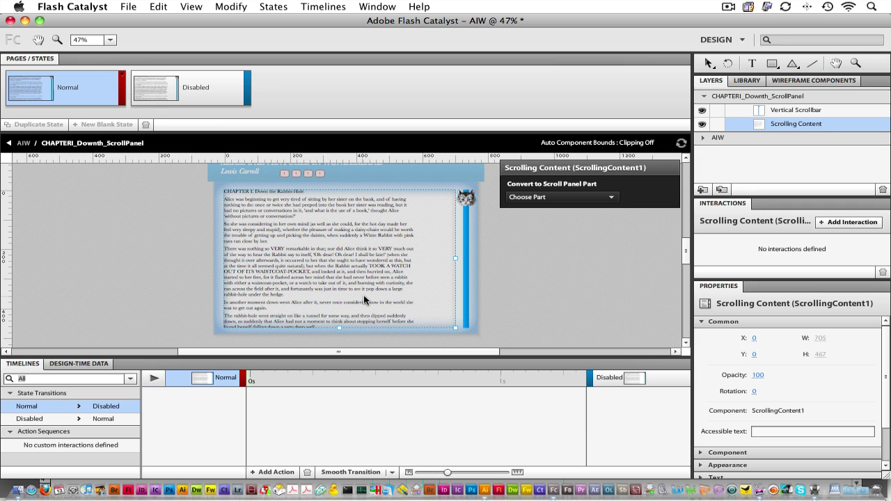
# Delete the 'Add More Content Here' placeholder text inside the Scrolling Content.
pyautogui.doubleClick(349, 262)
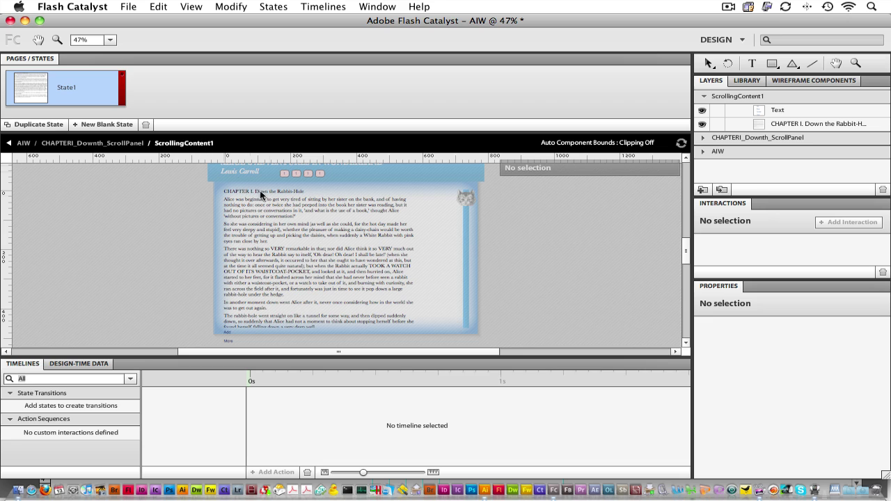
pyautogui.scroll(-2, 564, 274)
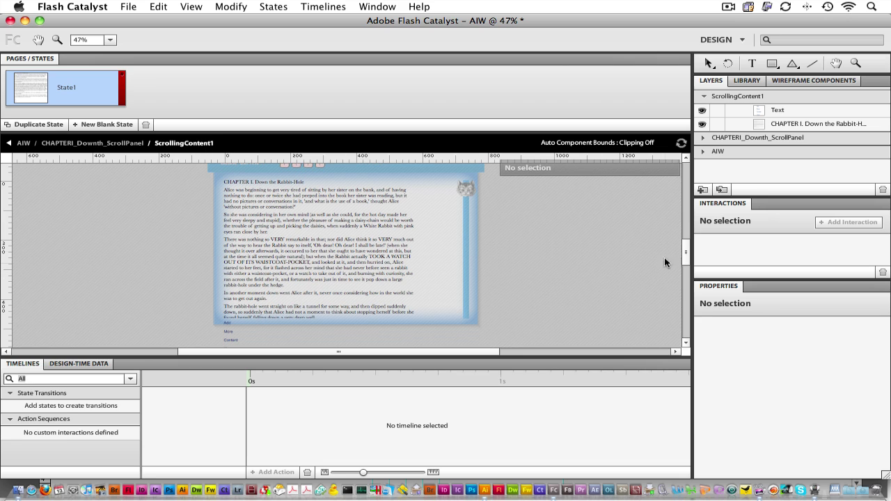
pyautogui.scroll(-2, 685, 254)
pyautogui.moveTo(686, 255); pyautogui.dragTo(685, 258)
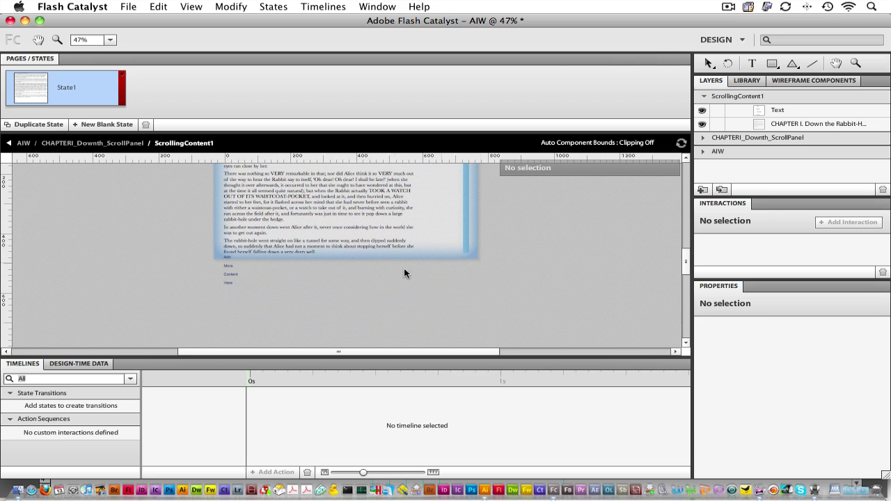
pyautogui.click(231, 273)
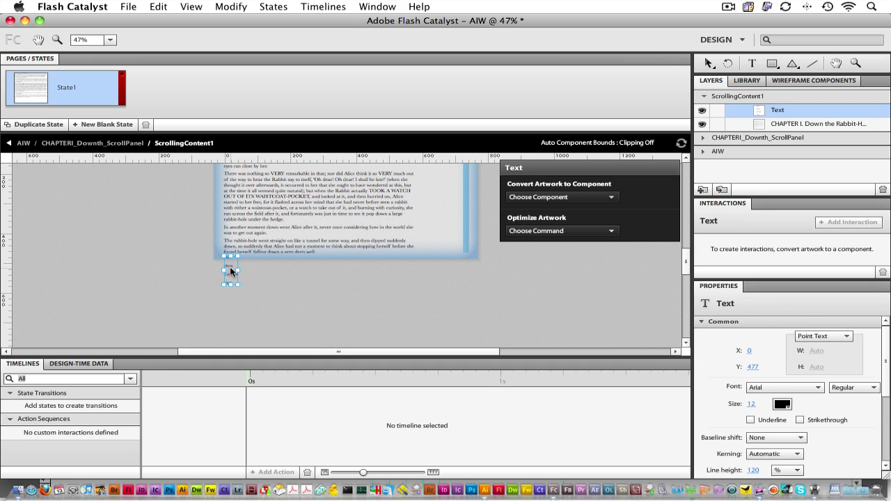
pyautogui.press('Delete')
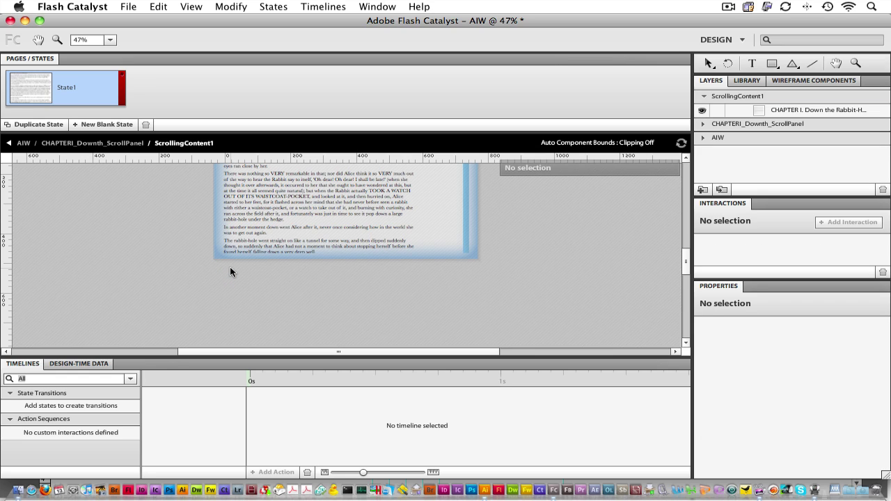
pyautogui.click(283, 219)
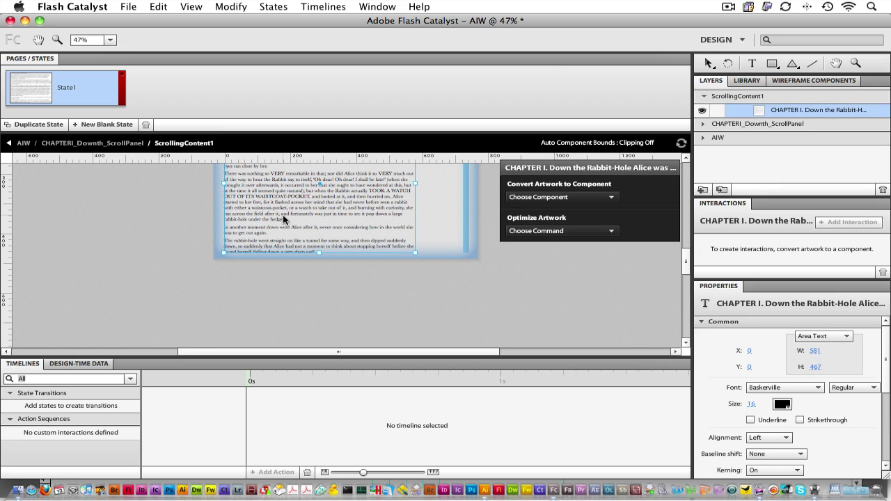
pyautogui.click(839, 334)
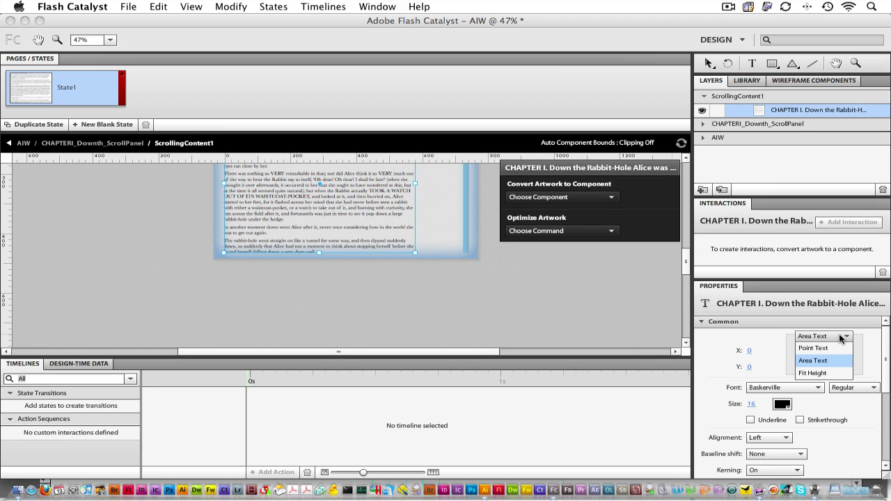
pyautogui.click(819, 373)
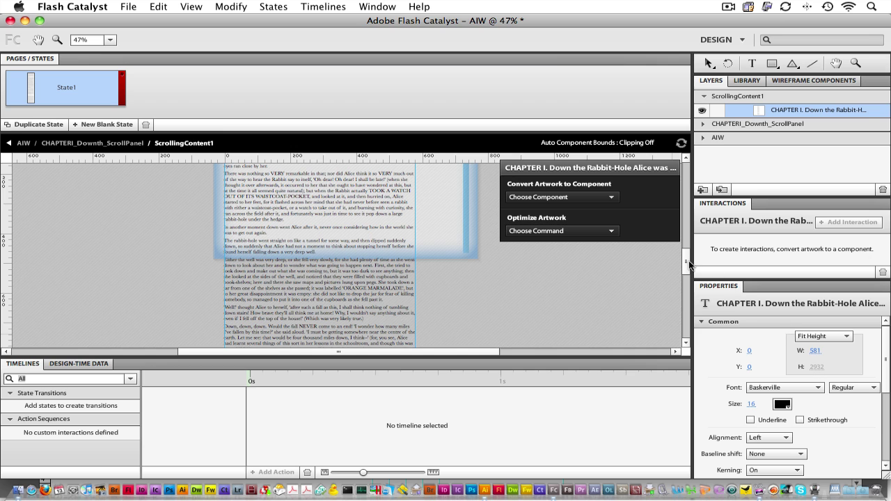
pyautogui.moveTo(687, 260)
pyautogui.mouseDown()
pyautogui.moveTo(695, 345)
pyautogui.moveTo(692, 236)
pyautogui.moveTo(694, 254)
pyautogui.mouseUp()
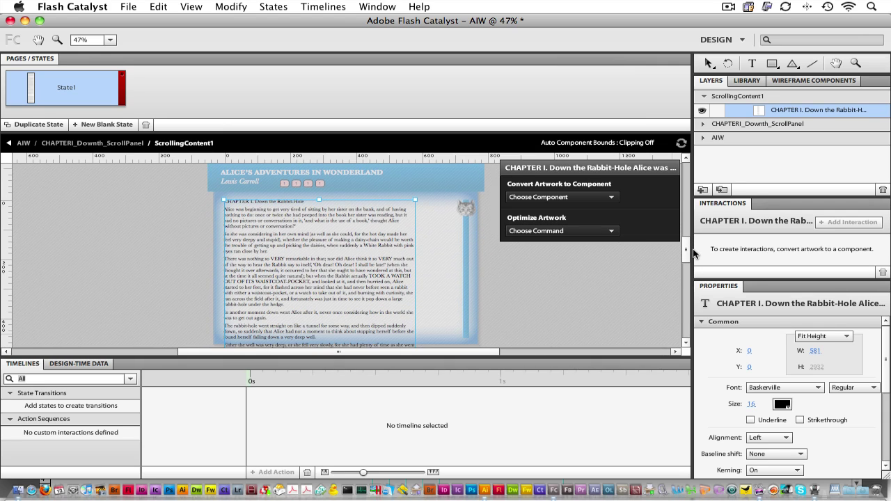
pyautogui.click(88, 144)
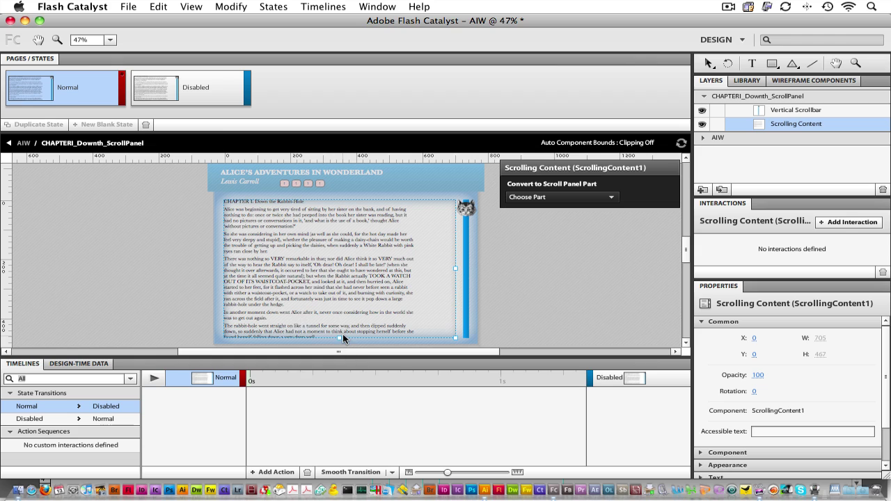
pyautogui.doubleClick(303, 236)
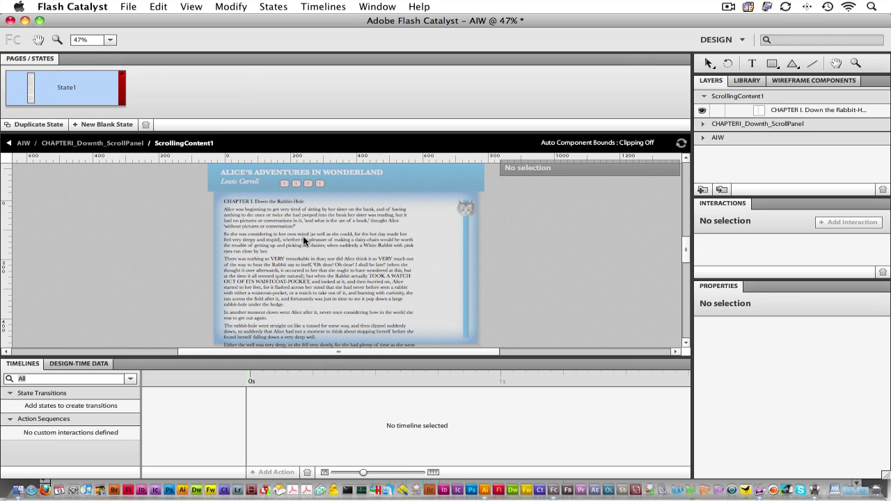
pyautogui.click(303, 236)
pyautogui.scroll(-2, 531, 297)
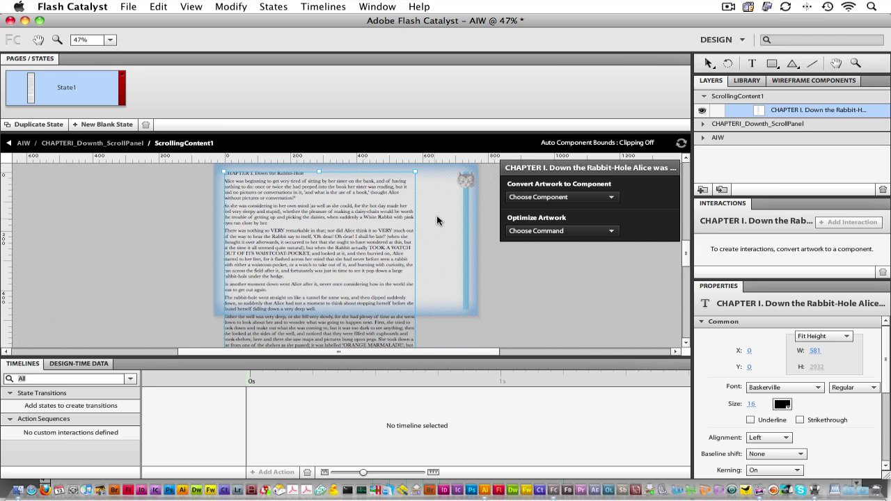
pyautogui.click(517, 280)
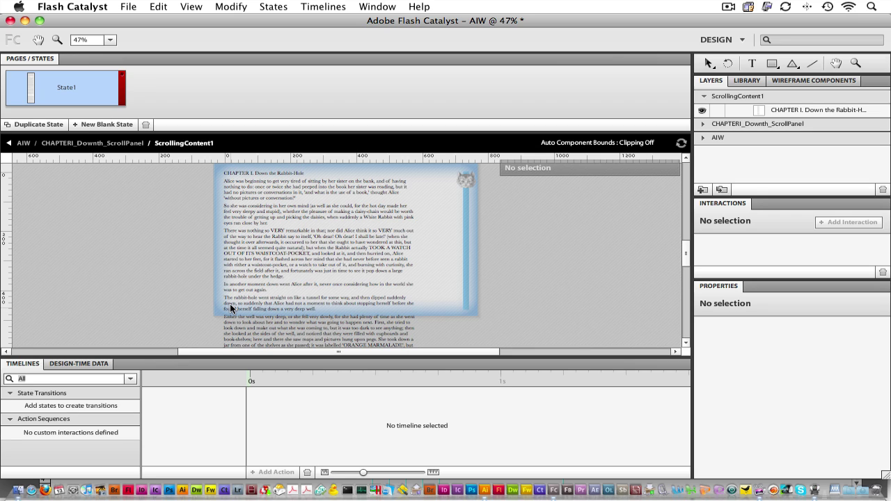
# Import 1book1.jpg from AIW-illustrations and shrink it to 102 × 156.
pyautogui.click(127, 7)
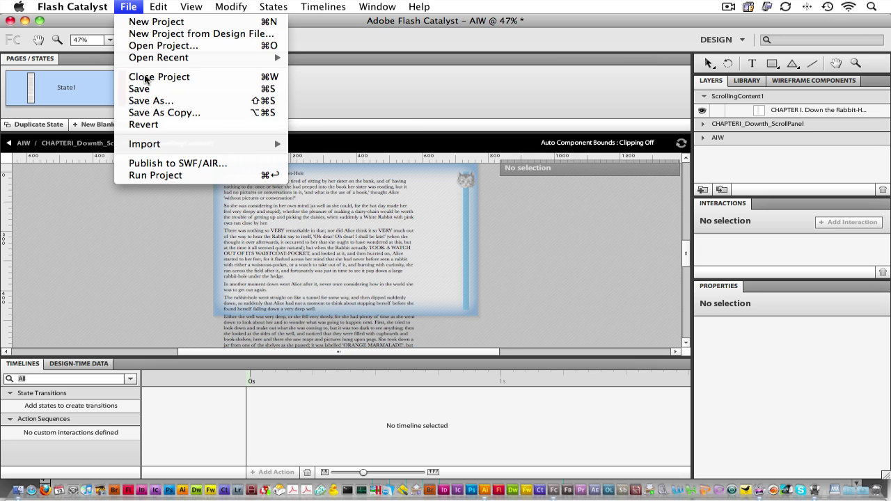
pyautogui.moveTo(154, 148)
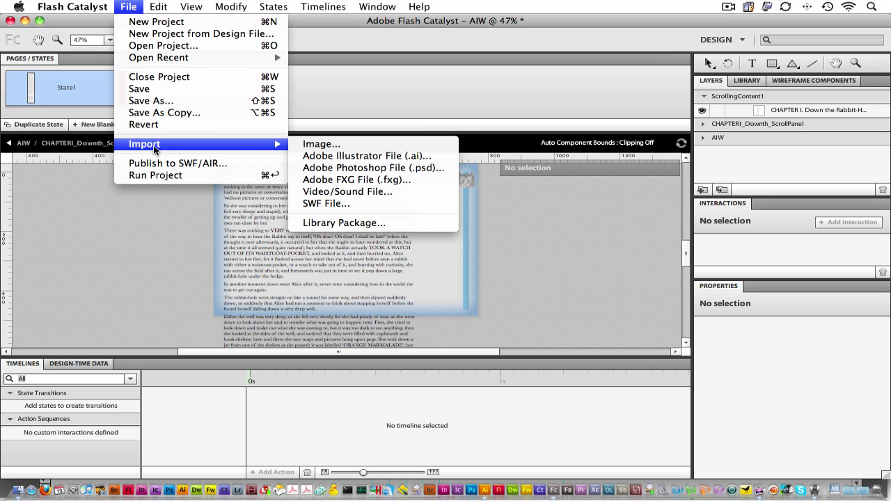
pyautogui.click(336, 145)
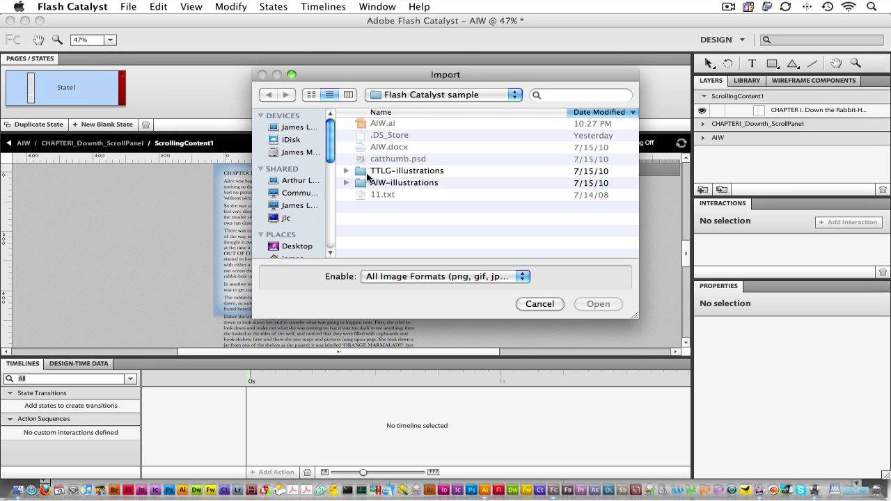
pyautogui.doubleClick(362, 184)
pyautogui.click(378, 138)
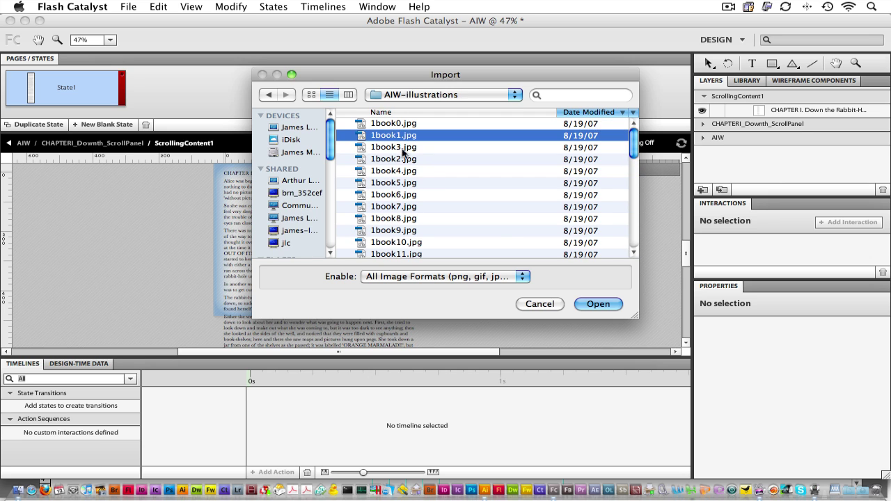
pyautogui.click(598, 303)
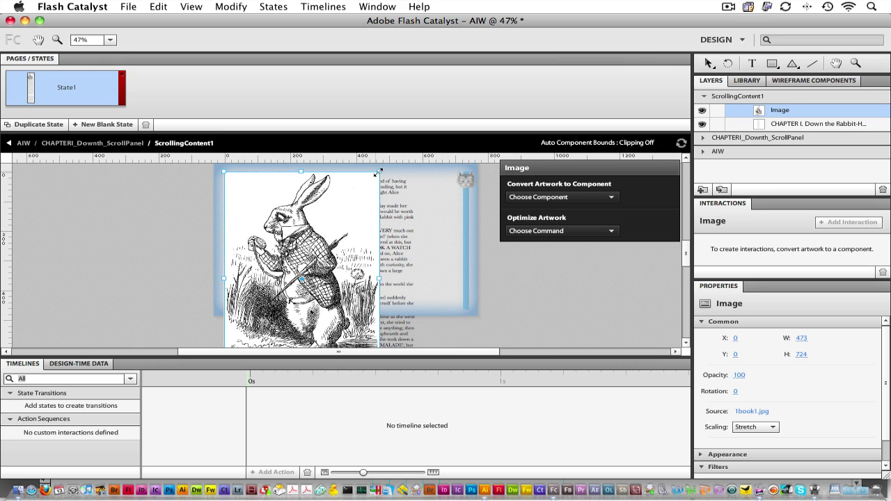
pyautogui.moveTo(379, 172); pyautogui.dragTo(444, 241)
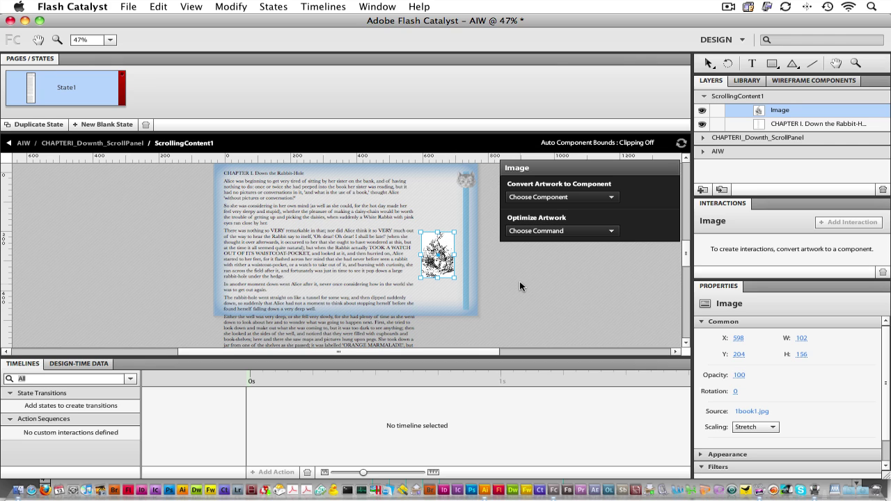
pyautogui.scroll(-6, 520, 281)
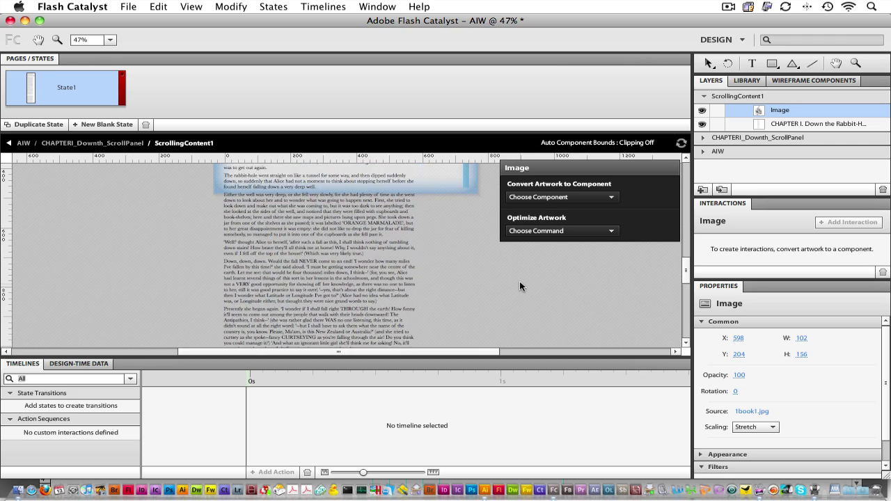
# Import 1book2.jpg into the scrolling content and shrink it to about 83 × 85 at 597, 895.
pyautogui.scroll(-5, 520, 282)
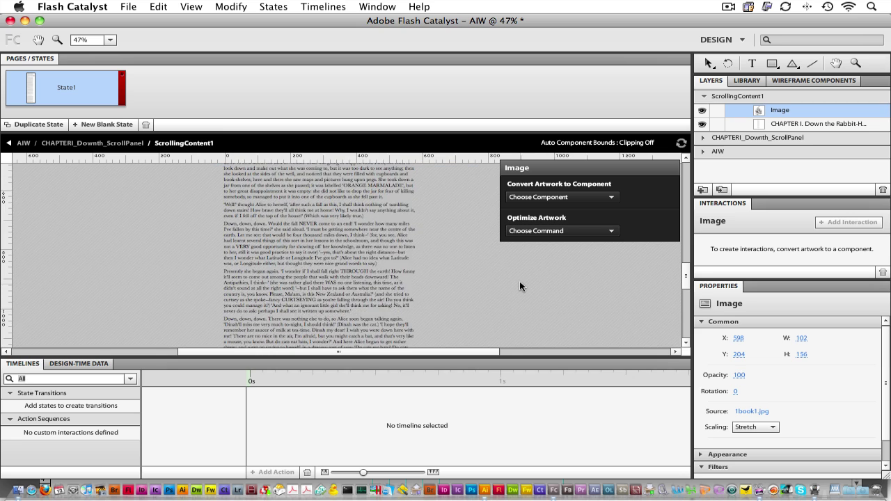
pyautogui.click(128, 6)
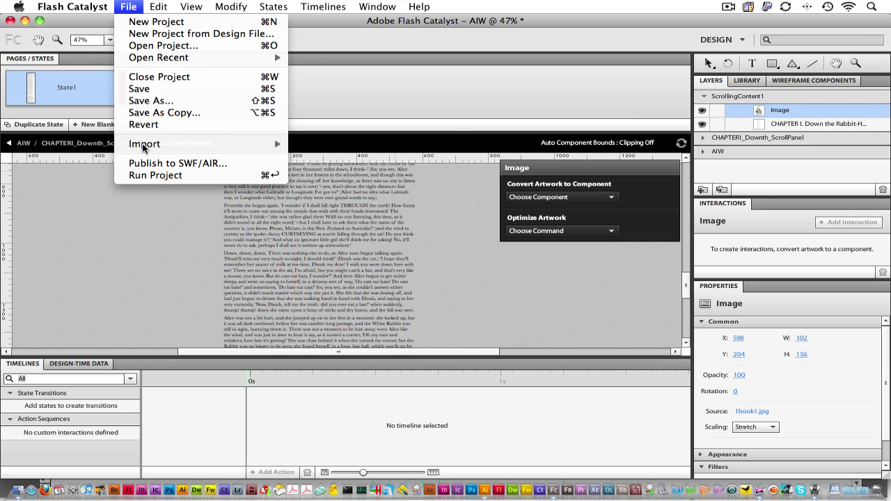
pyautogui.moveTo(278, 143)
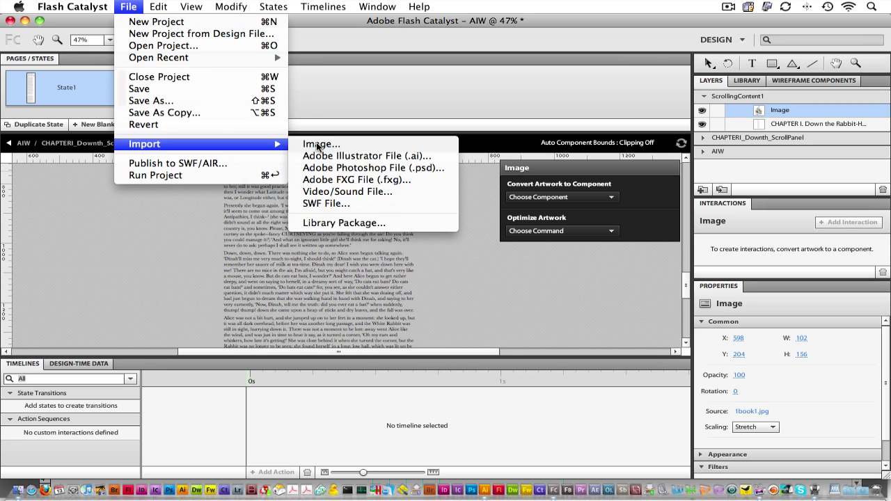
pyautogui.click(314, 143)
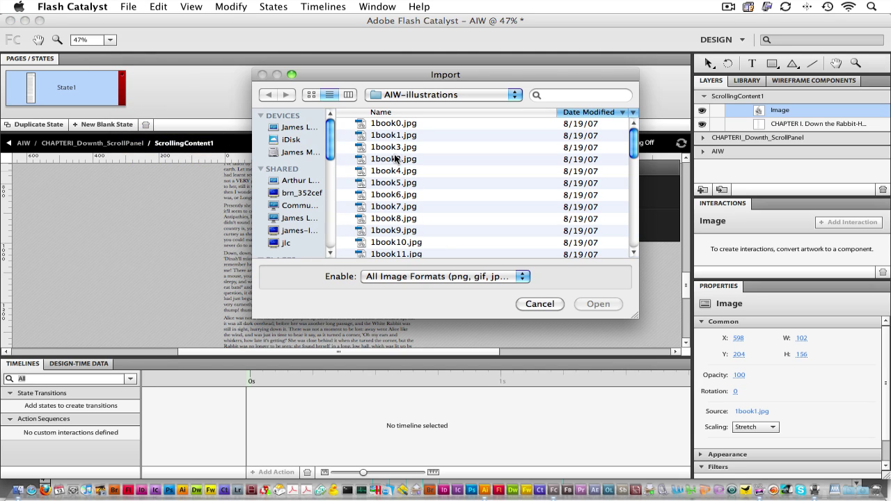
pyautogui.click(398, 159)
pyautogui.click(592, 305)
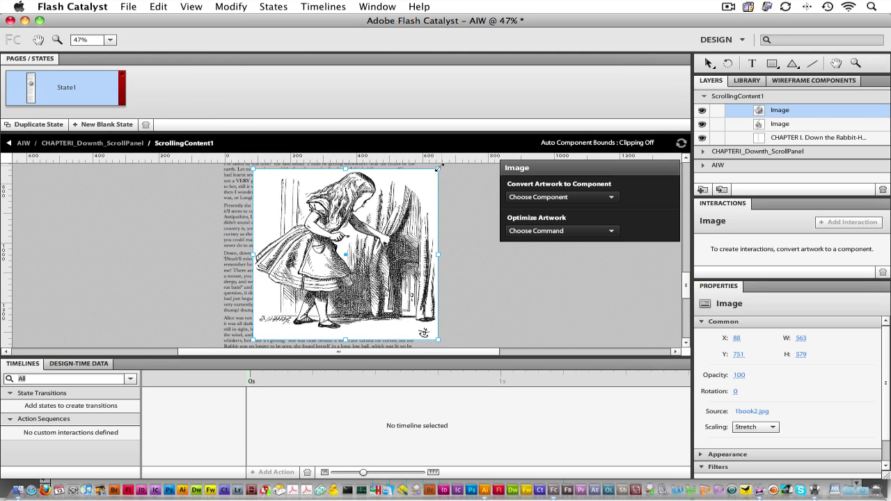
pyautogui.moveTo(438, 168); pyautogui.dragTo(440, 227)
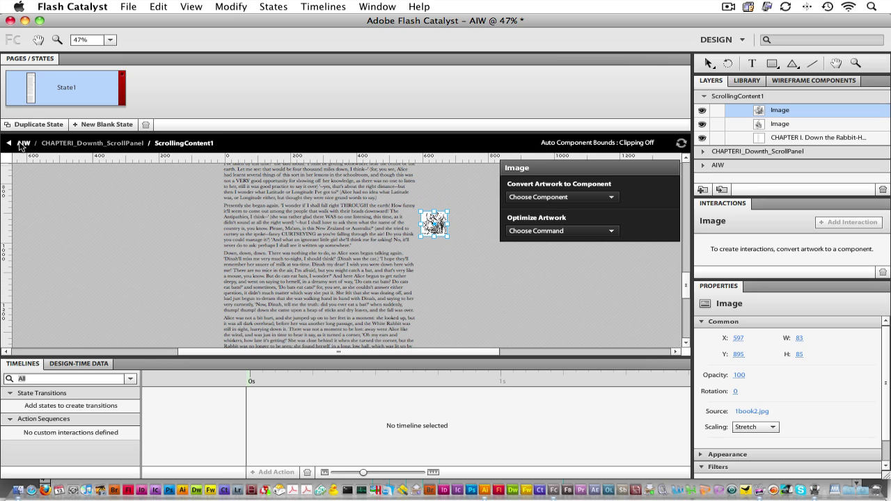
# Exit to the top-level AIW page and run the project as Main.html in Safari.
pyautogui.doubleClick(40, 170)
pyautogui.doubleClick(39, 170)
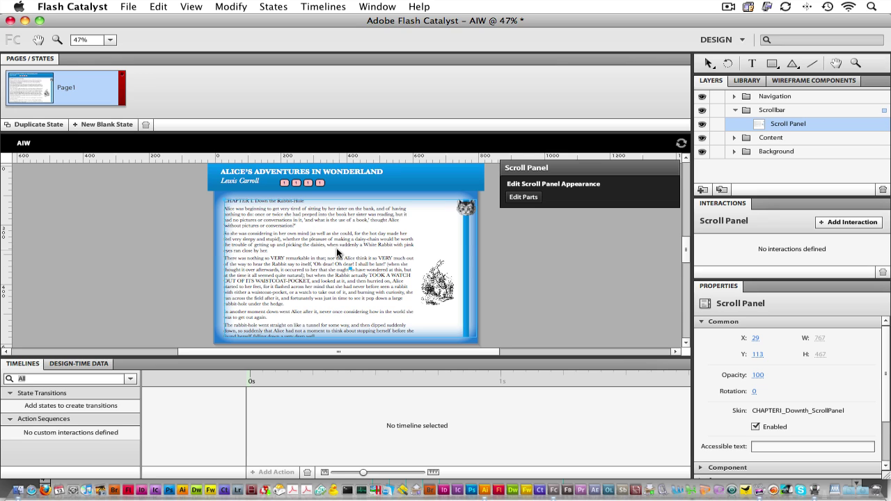
pyautogui.press('super+Return')
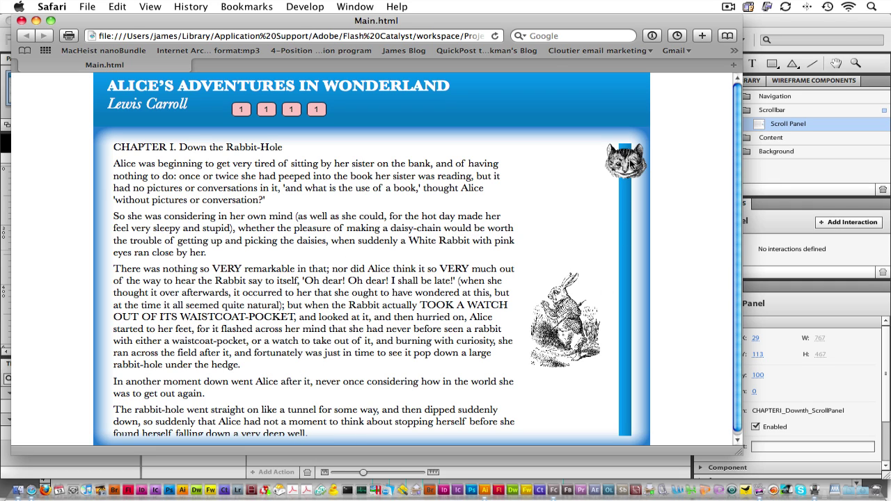
# Drag the Cheshire-cat thumb down past the White Rabbit, then ease back up to the Alice illustration.
pyautogui.moveTo(630, 167); pyautogui.dragTo(617, 272)
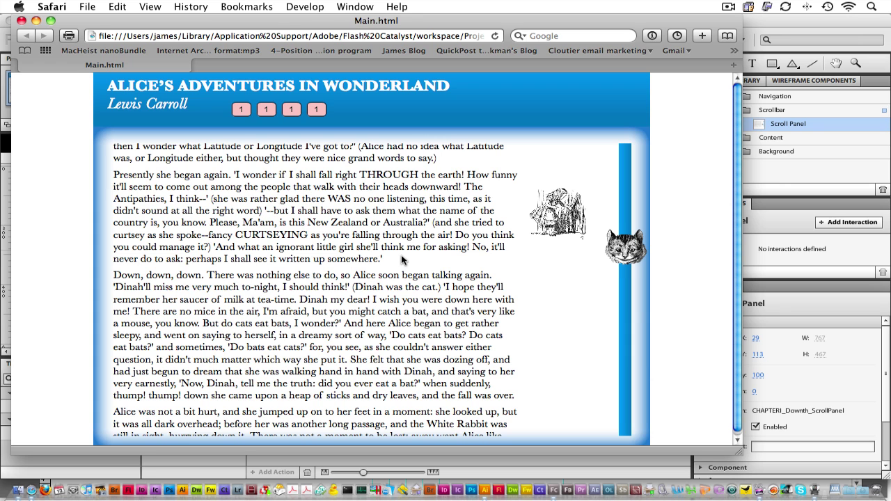
pyautogui.scroll(5, 401, 259)
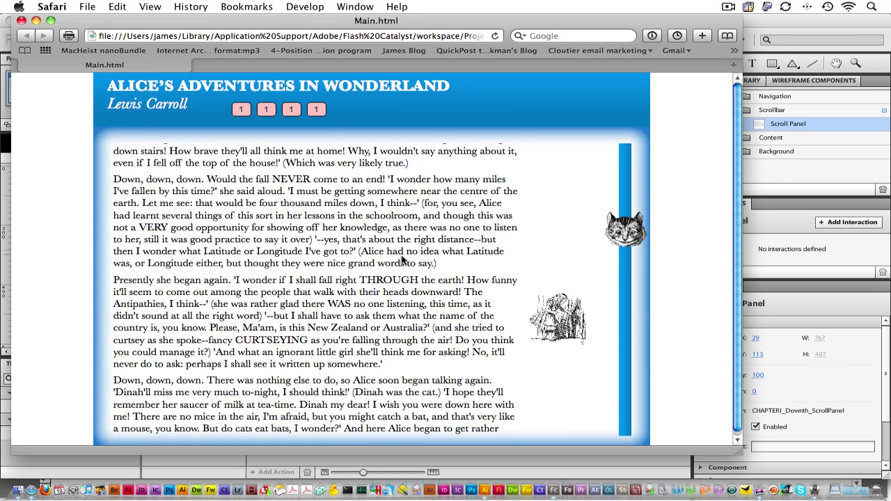